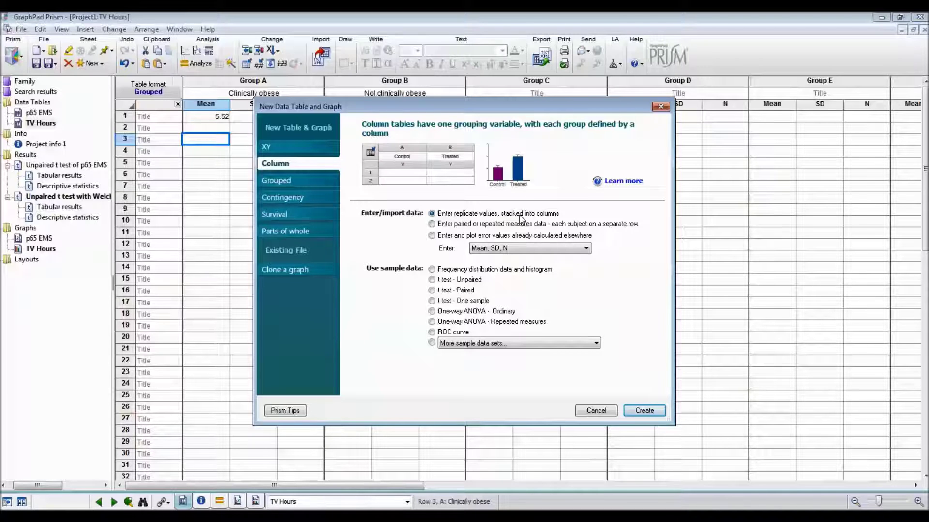
Create a new column data table with replicate values stacked into columns.
left_click(643, 409)
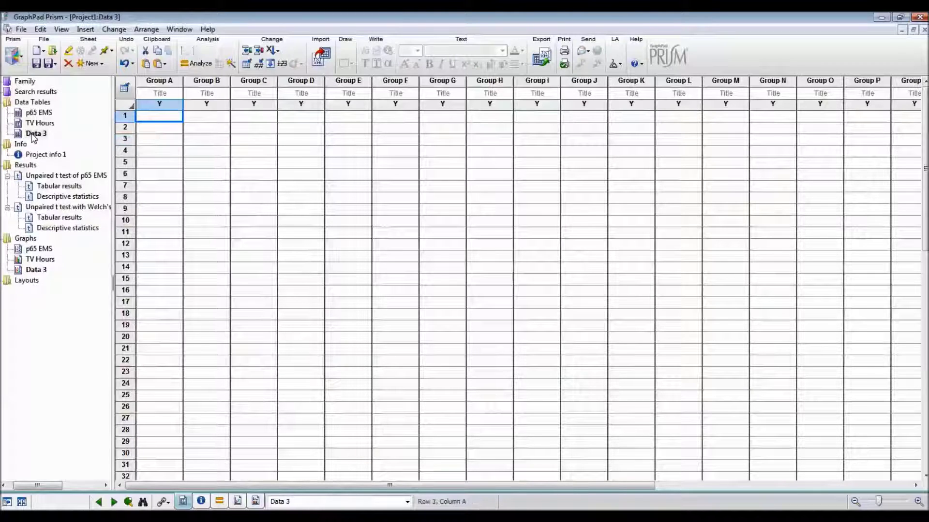
Rename the new Data 3 table to p68 EMS.
left_click(33, 135)
type("p")
type("65")
type(" EMS")
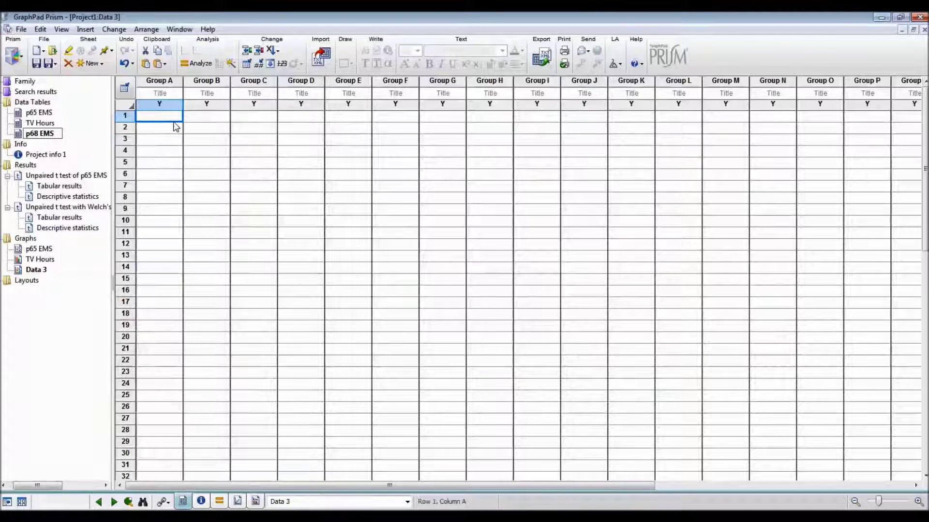
left_click(189, 129)
Title the first two columns Drug and Placebo.
left_click(169, 94)
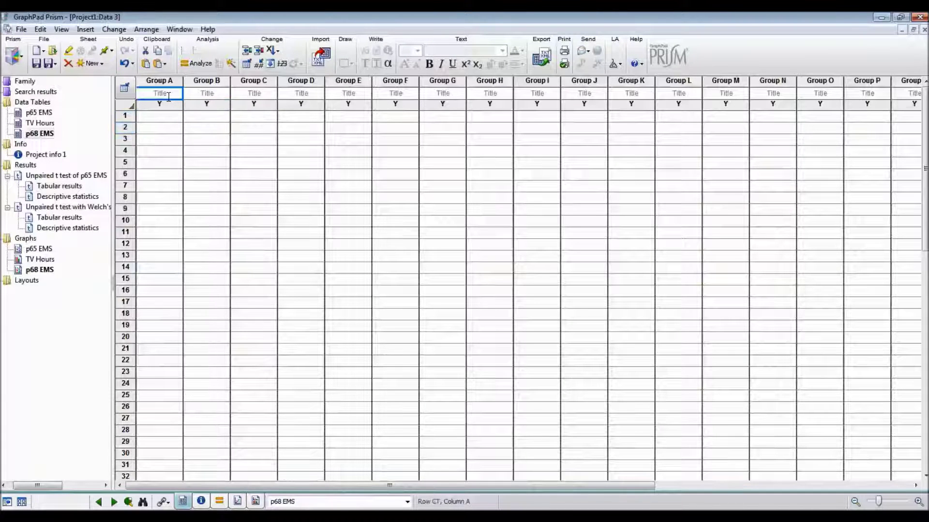
type("Drug")
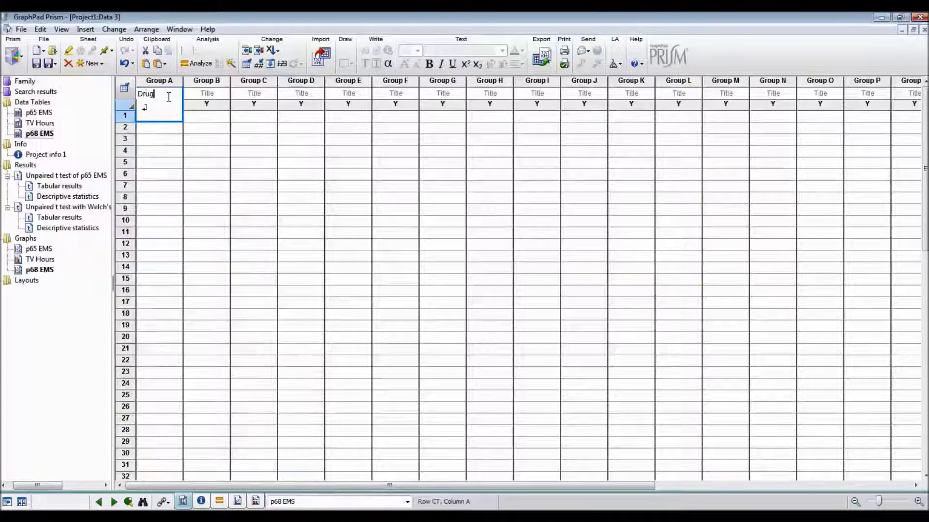
key("Tab")
type("P")
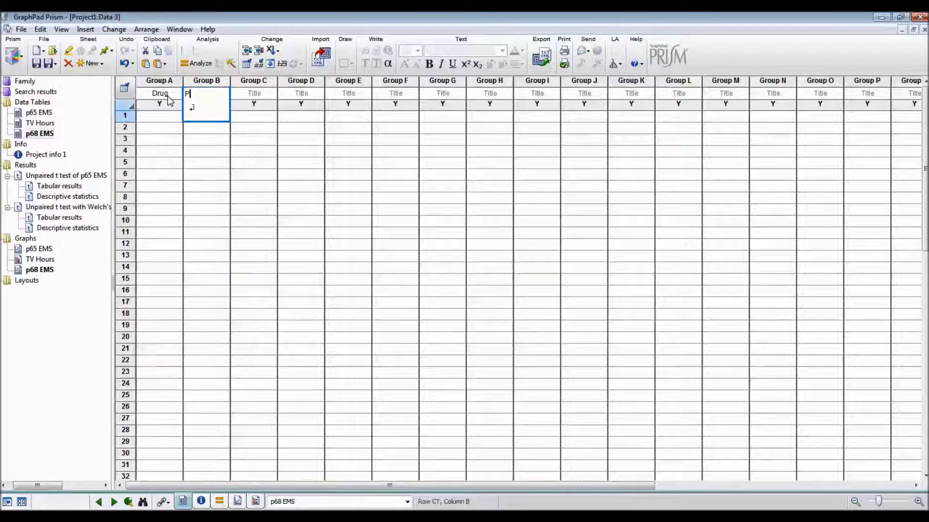
type("lacebo")
key("Return")
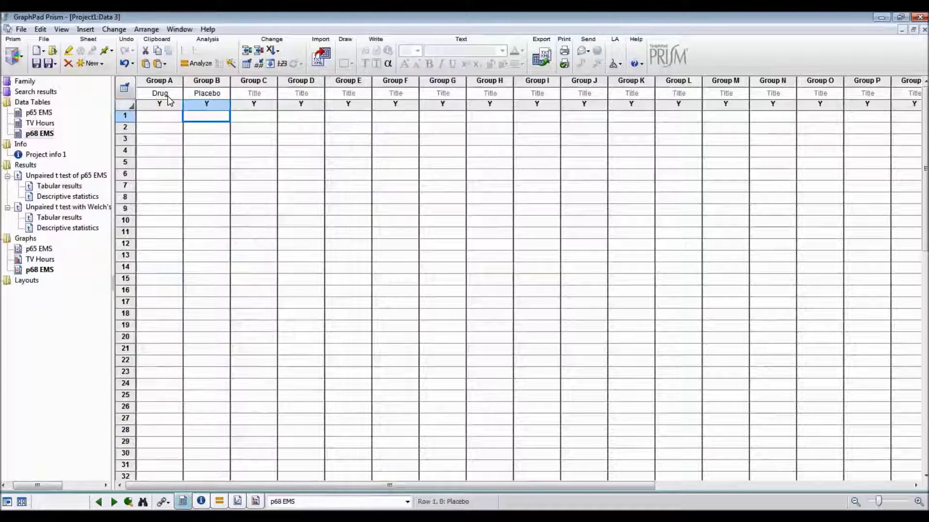
key("Return")
Enter the first five Drug values: 6.1, 6.0, 8.2, 7.6, 6.5.
left_click(175, 117)
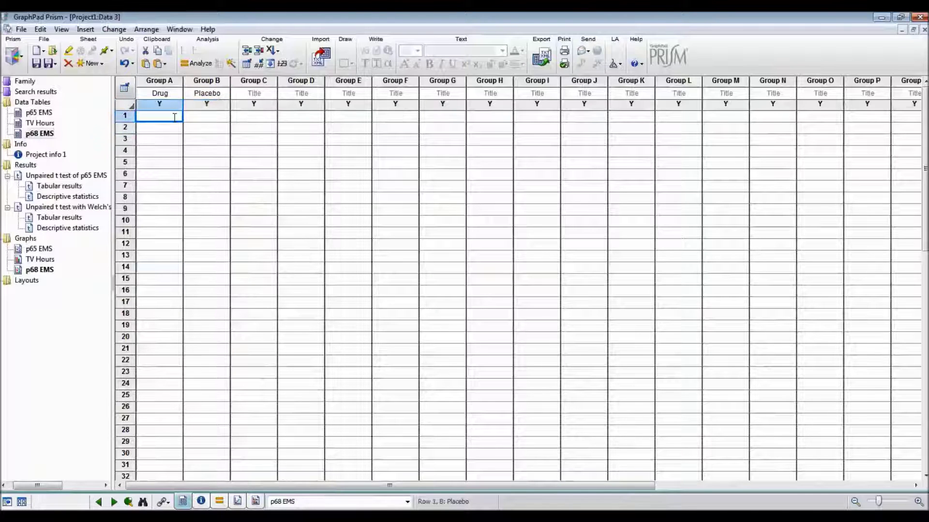
type("6.1")
key("Return")
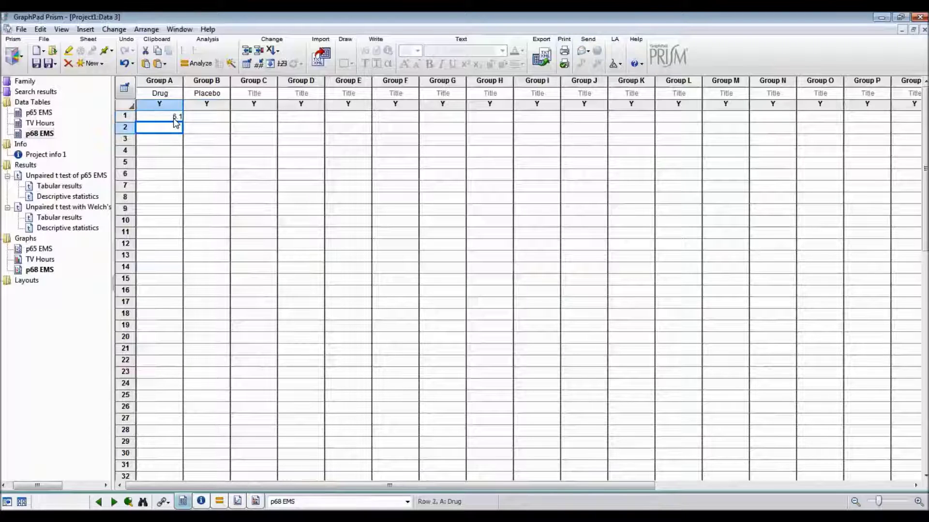
type("6.0")
key("Return")
type("8")
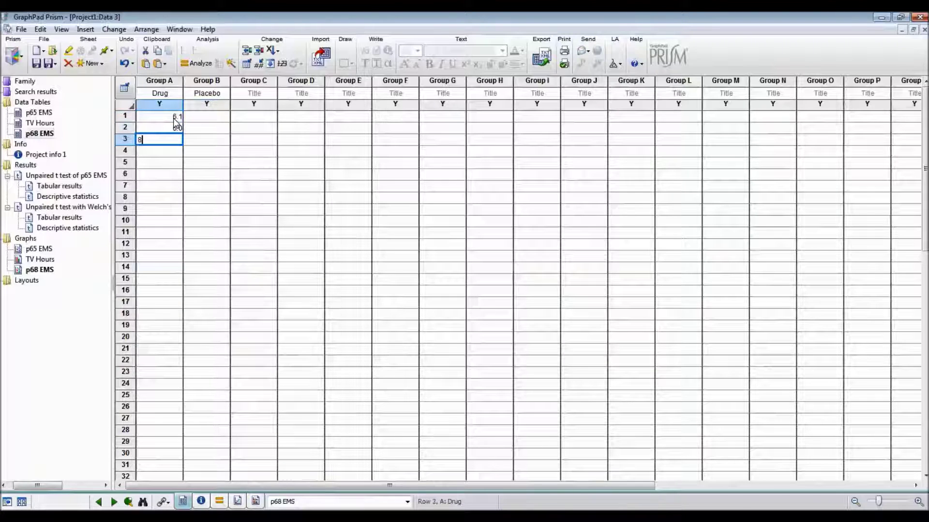
type(".2")
key("Return")
type("7.6")
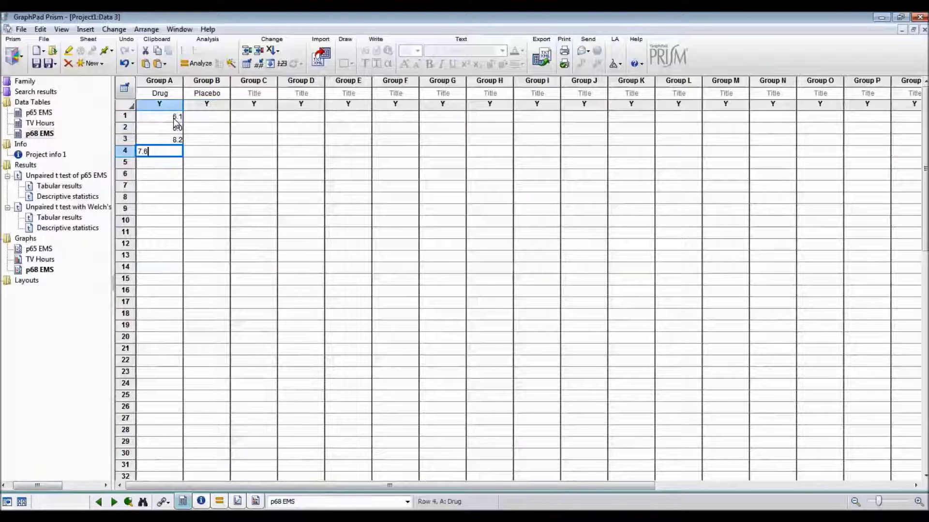
key("Return")
type("6.5")
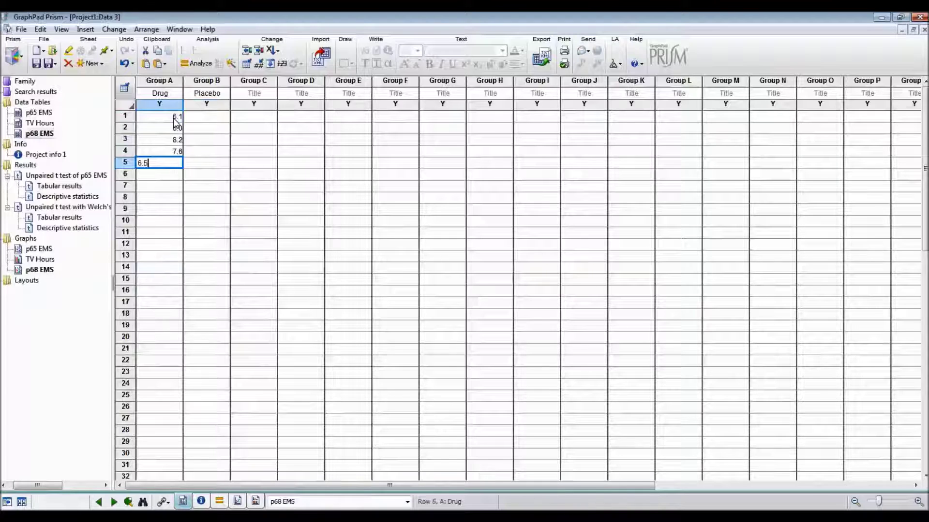
key("Return")
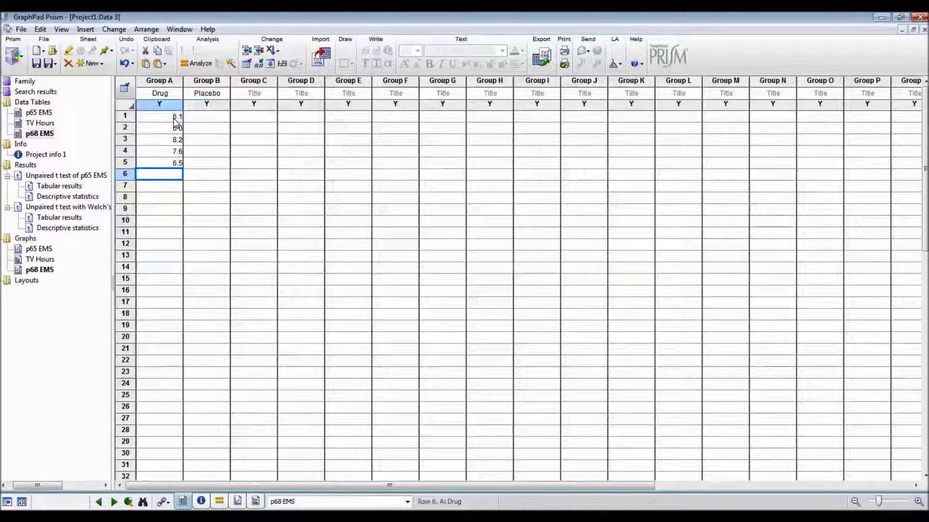
Enter the remaining Drug values 5.4, 6.9, 6.7, 7.4 and 5.8.
type("5.4")
key("Return")
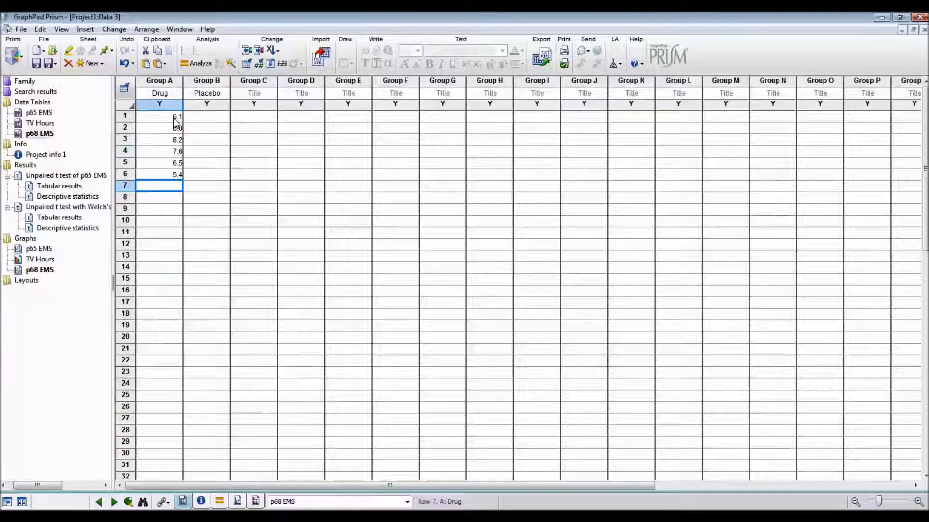
type("6.9")
key("Return")
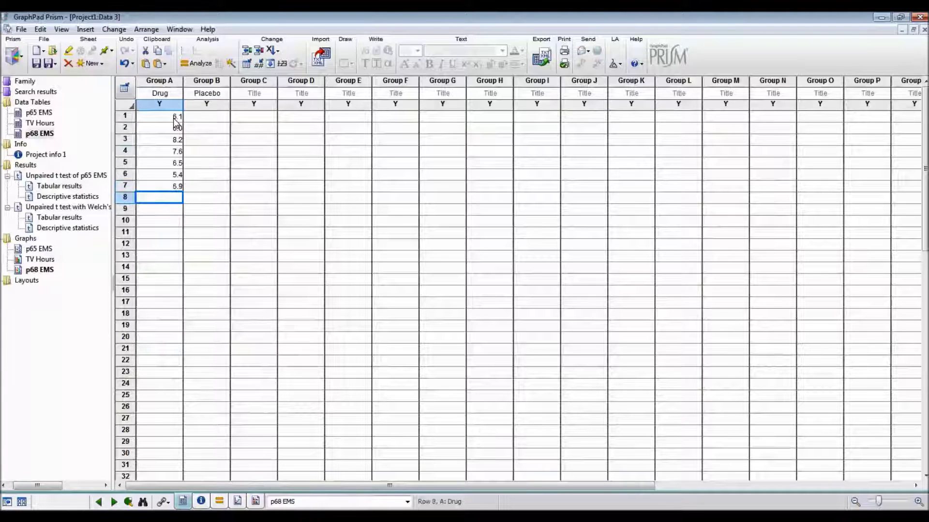
type("6.7")
key("Return")
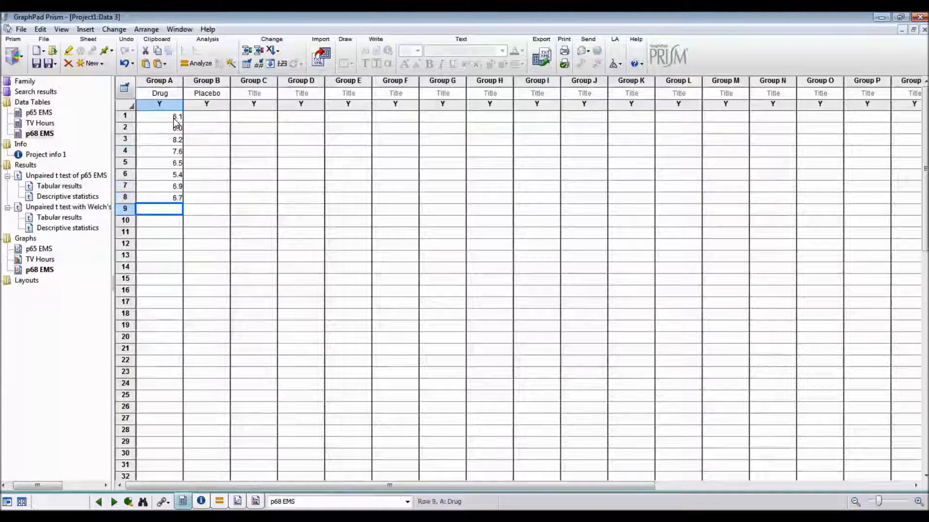
type("7.3")
key("BackSpace")
type("4")
key("Return")
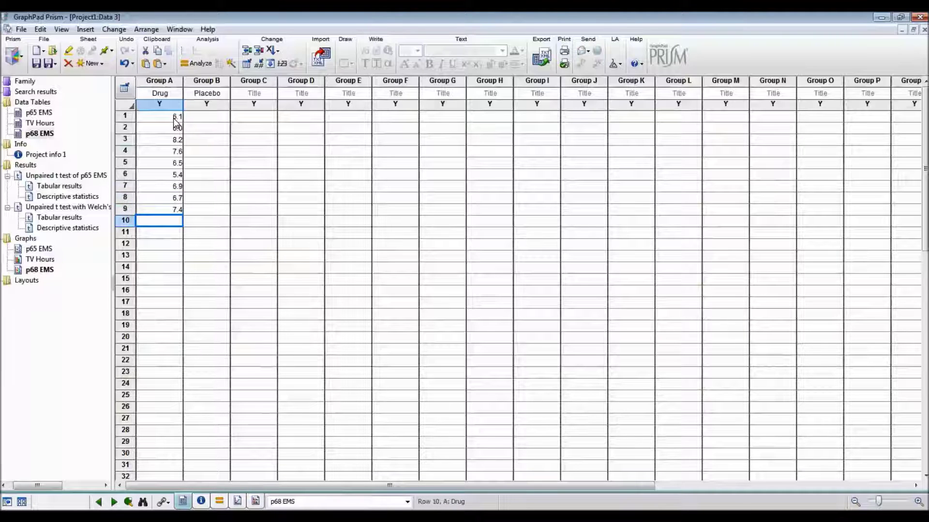
type("5.8")
key("Return")
Enter the first five Placebo values: 5.2, 7.9, 3.9, 4.7, 5.3.
left_click(205, 117)
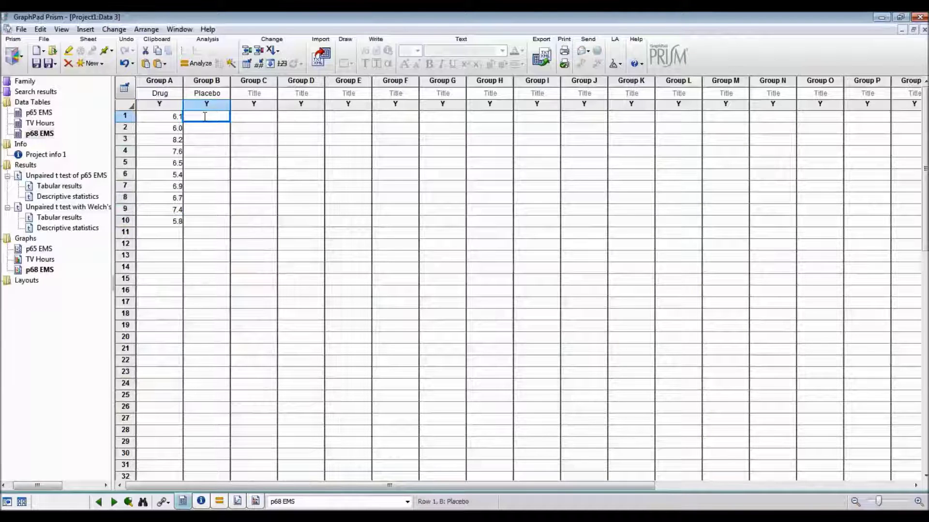
type("5.2")
key("Return")
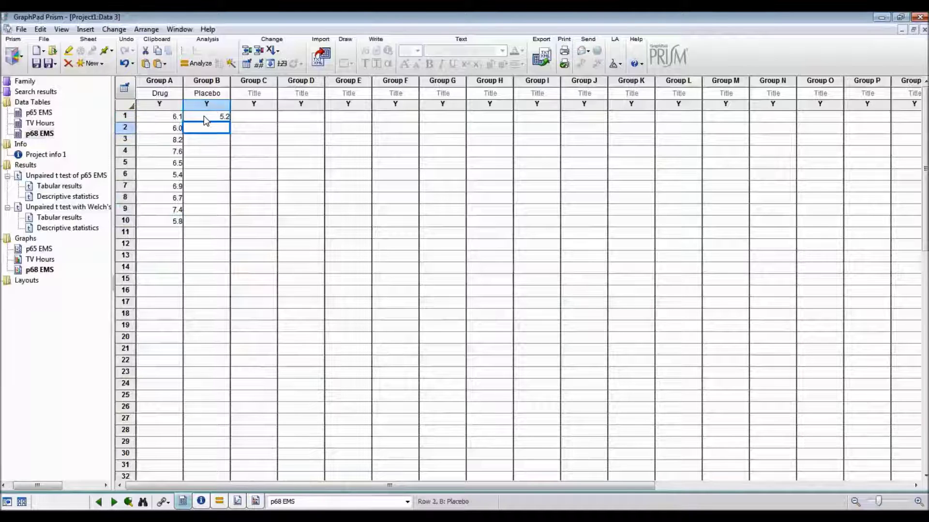
type("7.9")
key("Return")
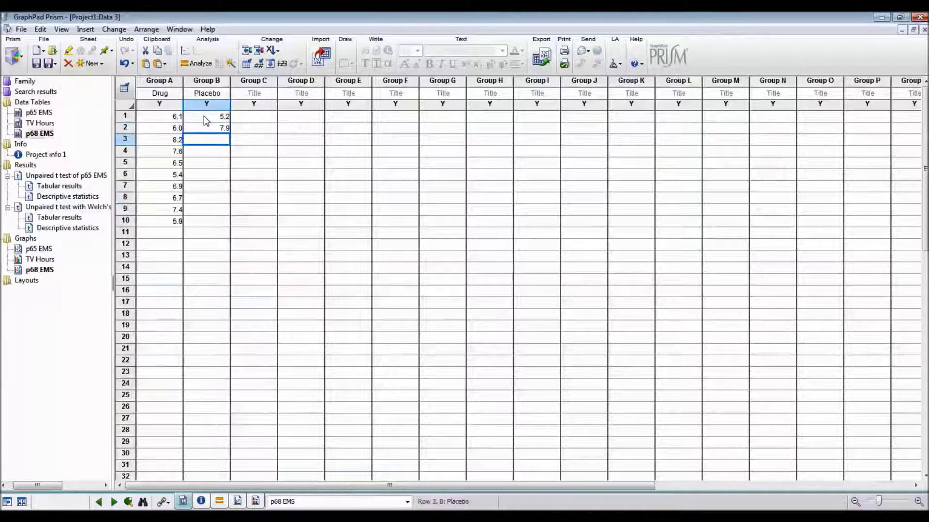
type("3.9")
key("Return")
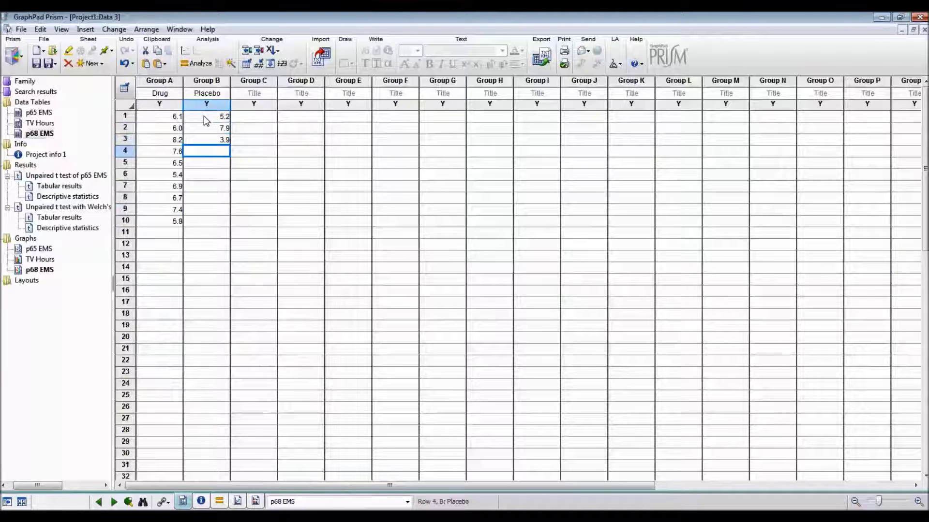
type("4.7")
key("Return")
type("5.")
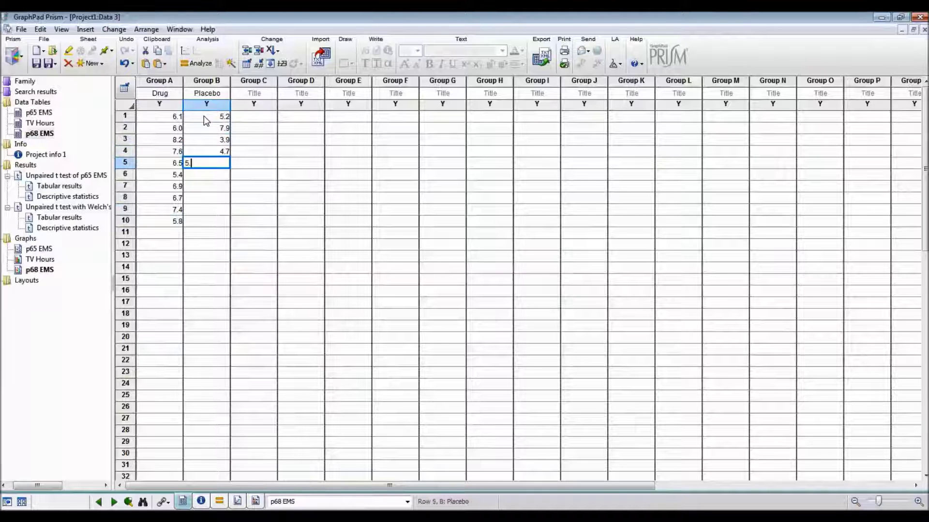
type("3")
key("Return")
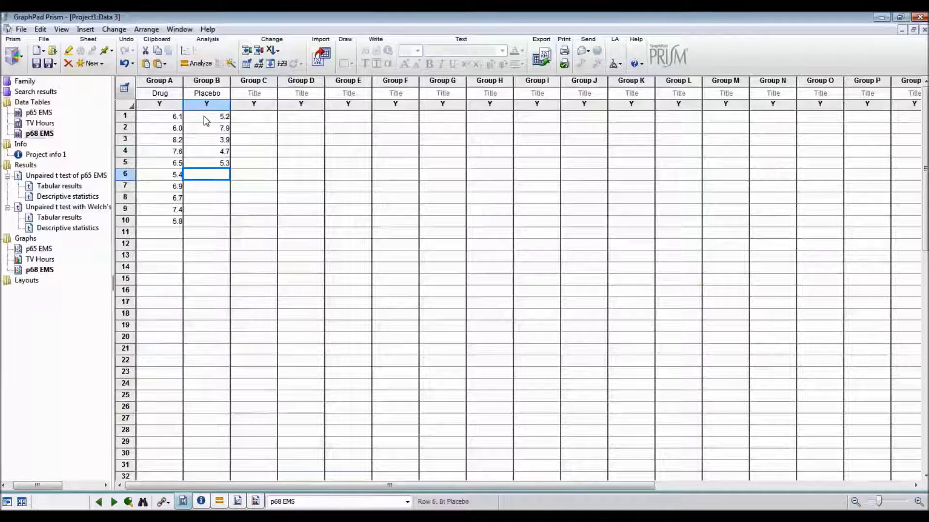
Enter the remaining Placebo values 7.4, 4.2, 6.1, 3.8 and 7.3.
type("7.4")
key("Return")
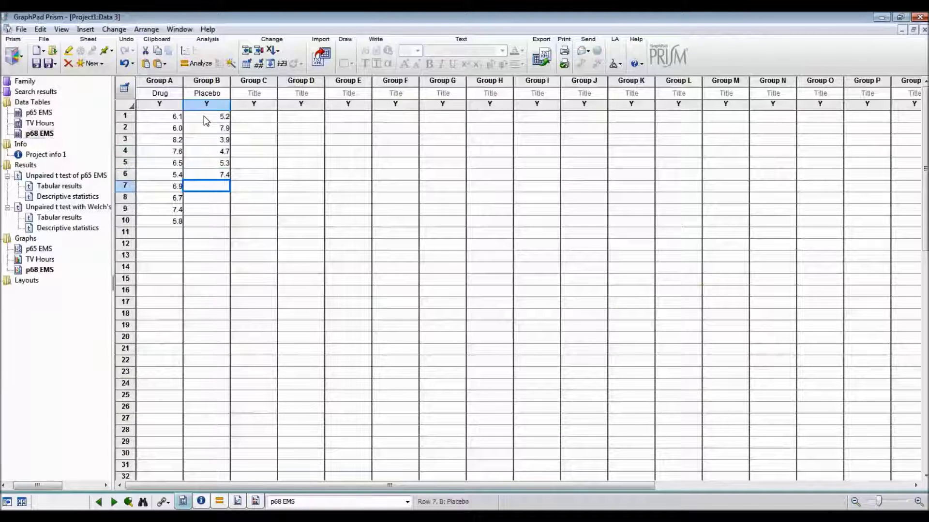
type("4.2")
key("Return")
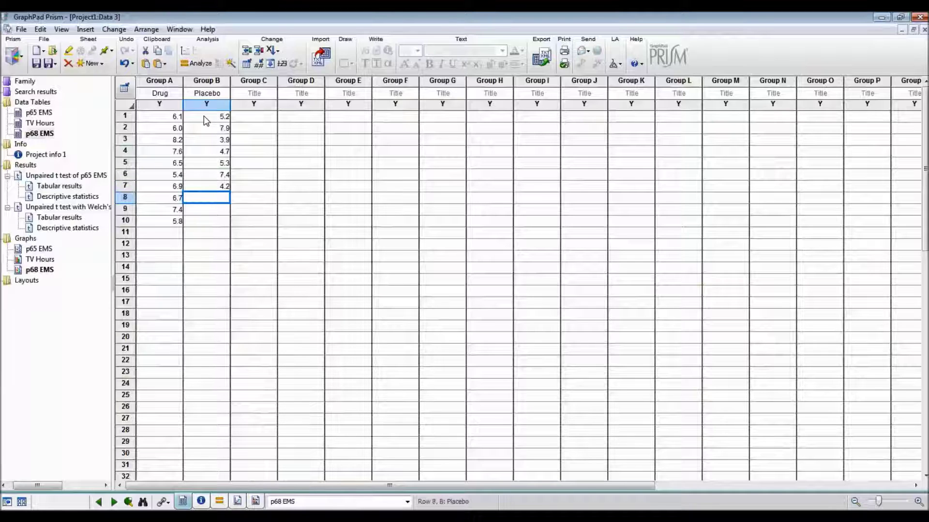
type("6.1")
key("Return")
type("3.8")
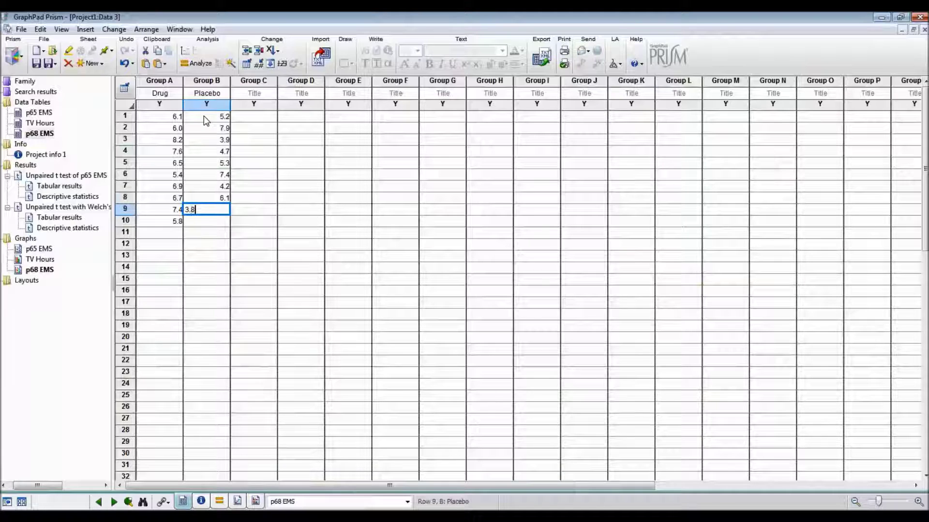
key("Return")
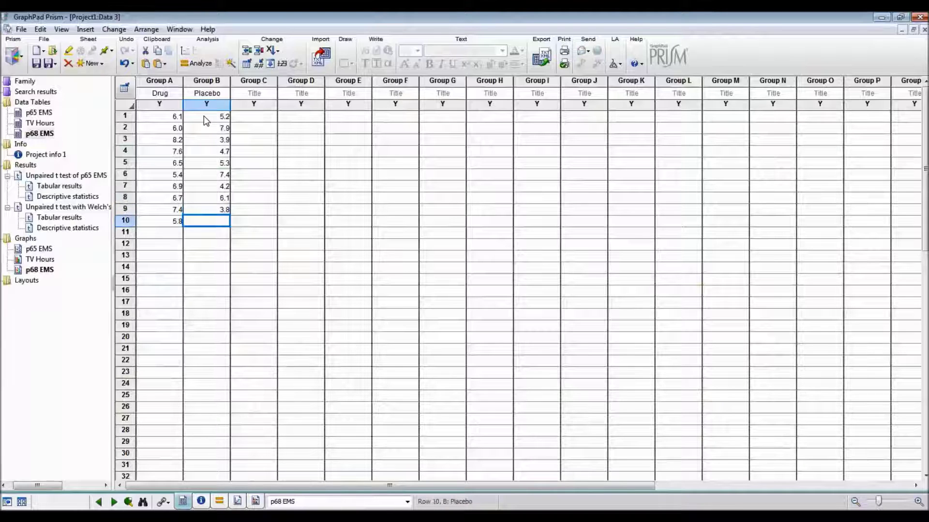
type("7.3")
key("Return")
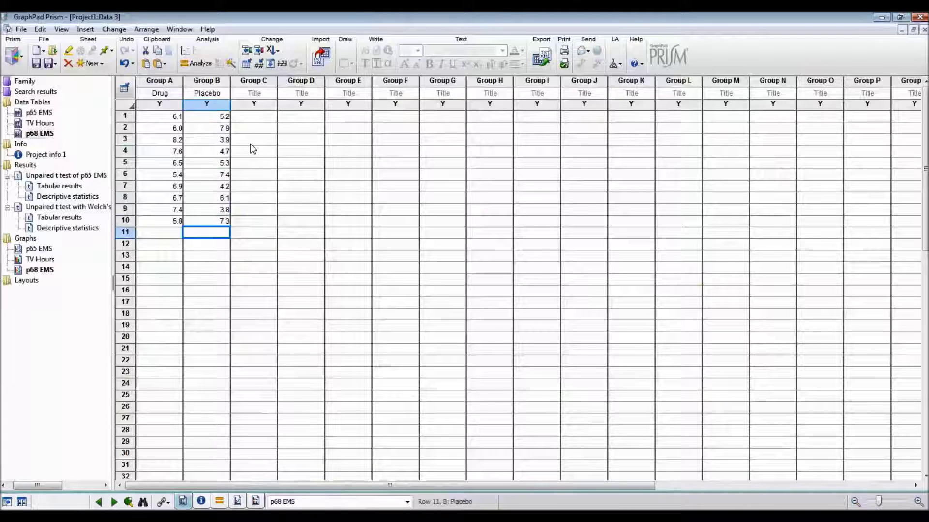
left_click(194, 64)
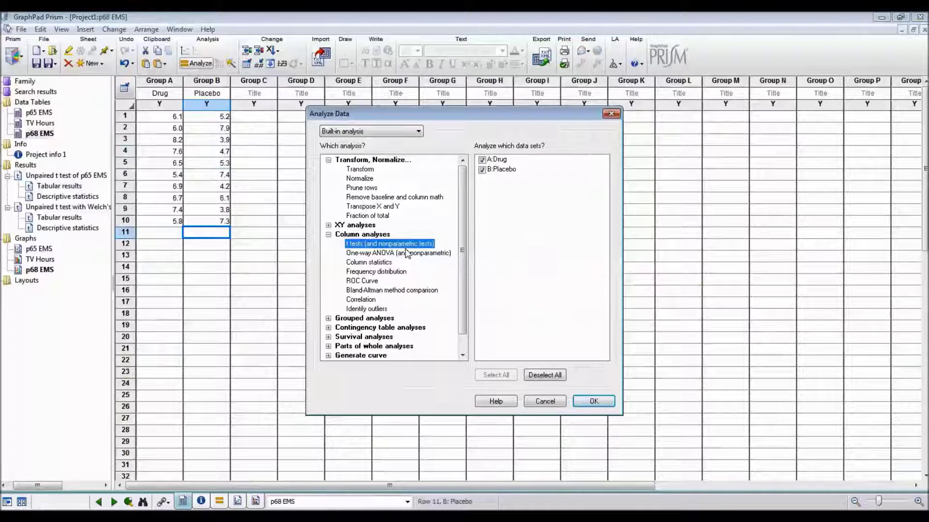
Choose a t test analysis with a paired experimental design.
left_click(594, 401)
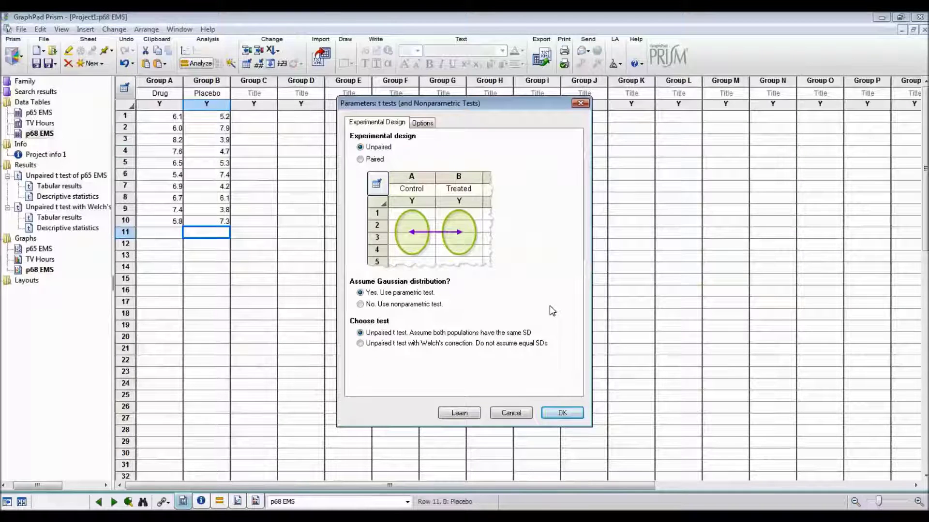
left_click(374, 162)
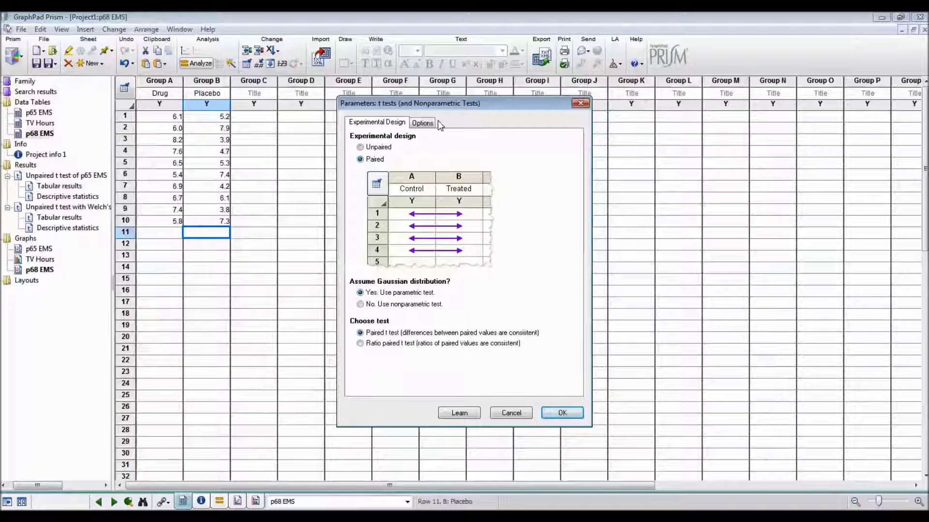
left_click(423, 124)
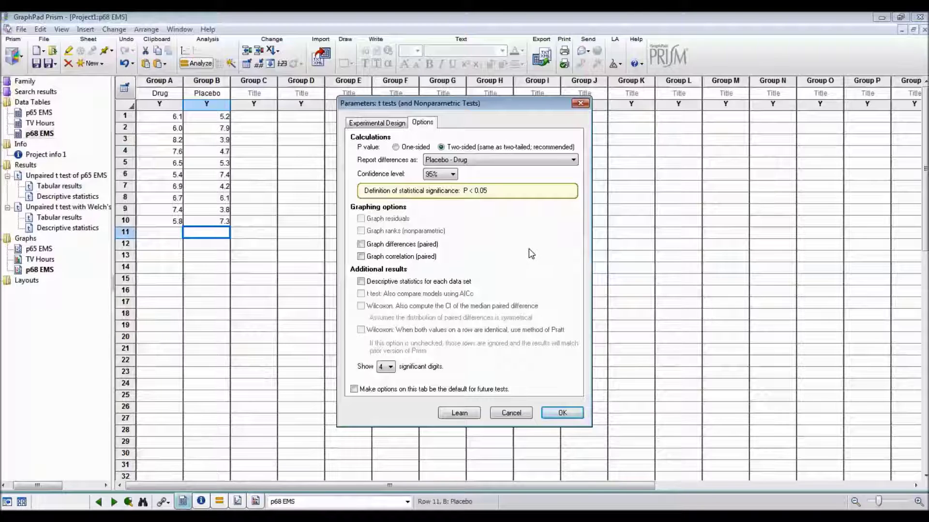
Report differences as Drug − Placebo, graph them, add descriptive statistics, and run the test.
left_click(470, 159)
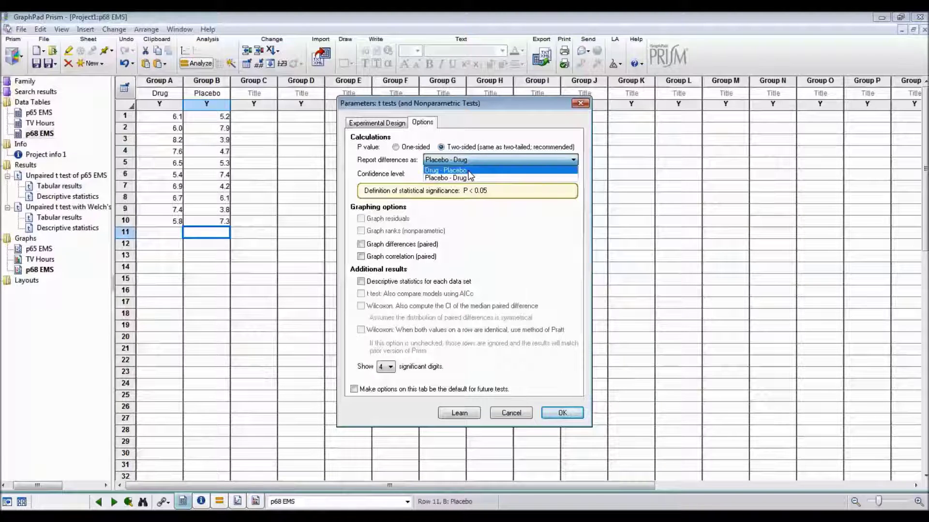
left_click(469, 170)
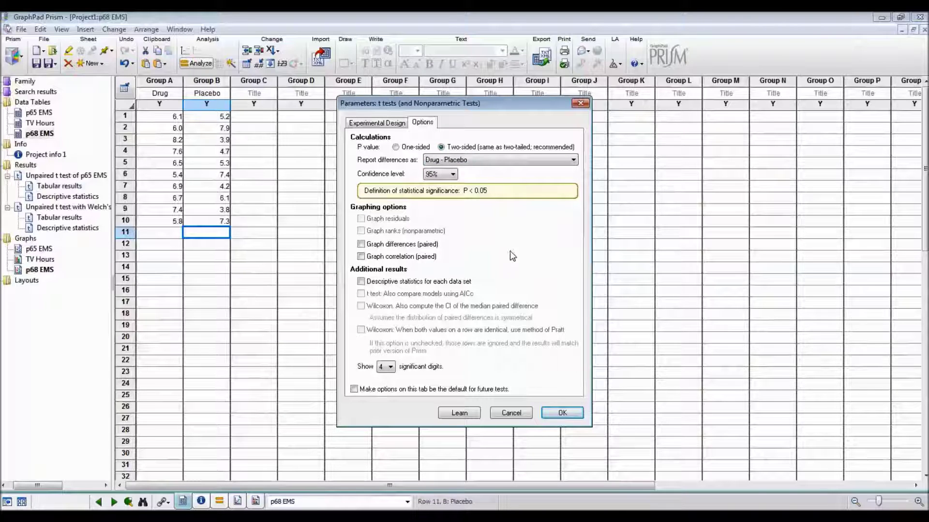
left_click(361, 245)
left_click(363, 282)
left_click(561, 414)
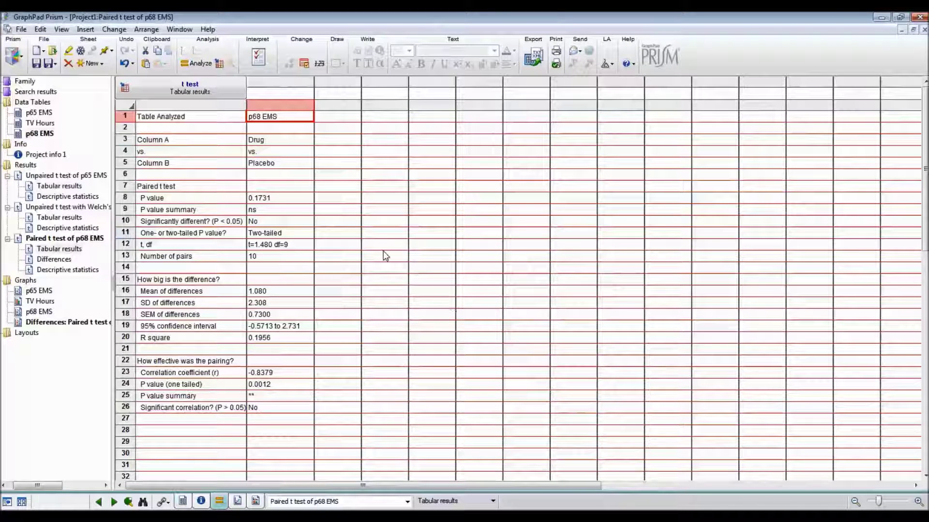
left_click(283, 201)
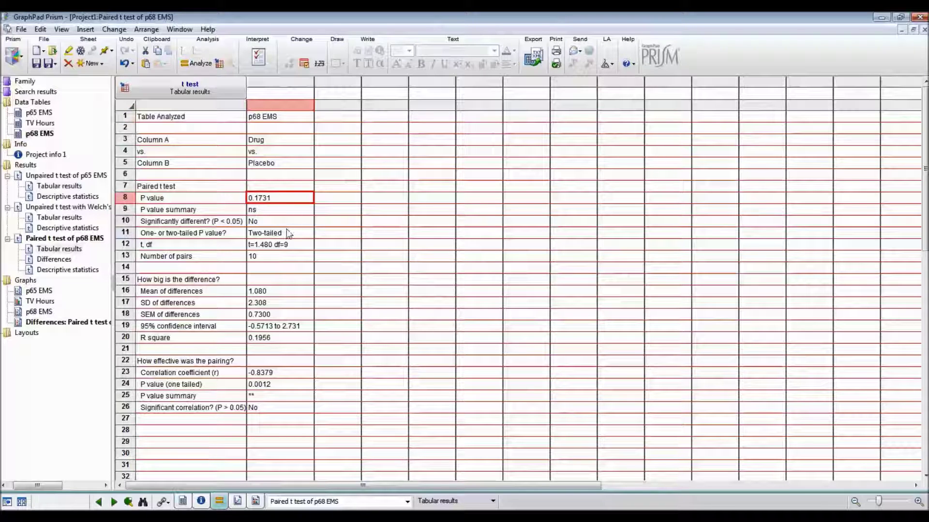
left_click(290, 246)
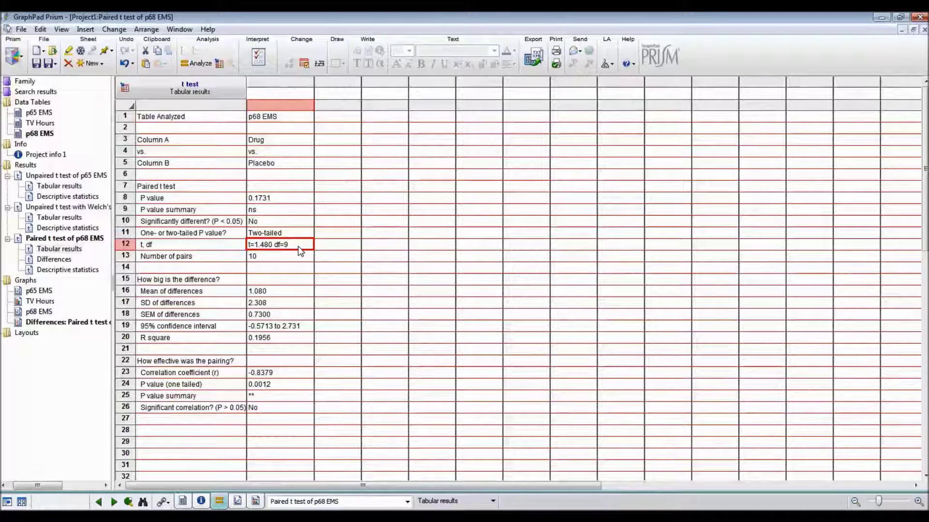
left_click(290, 293)
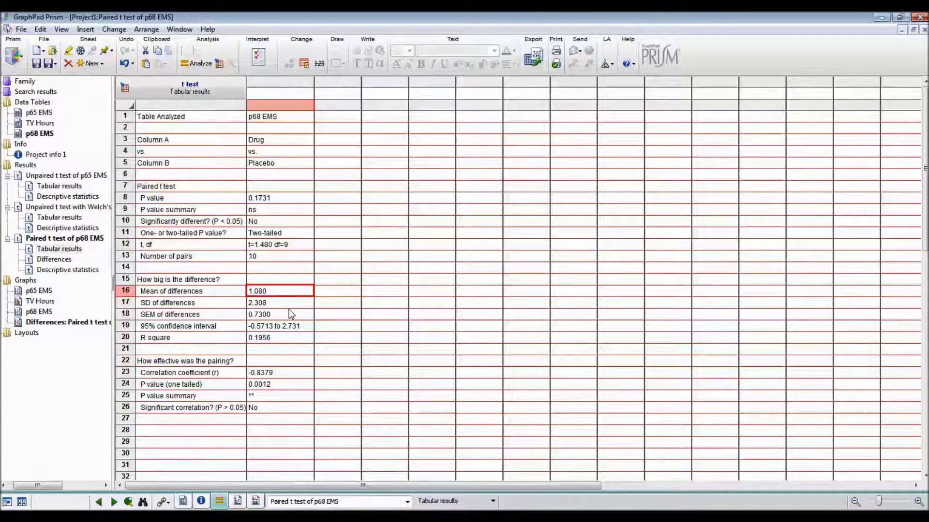
left_click(295, 328)
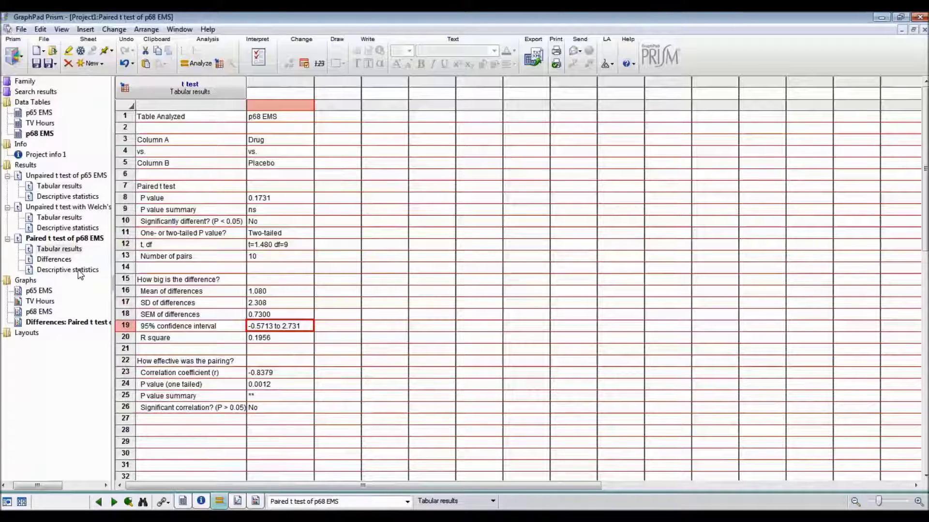
left_click(62, 260)
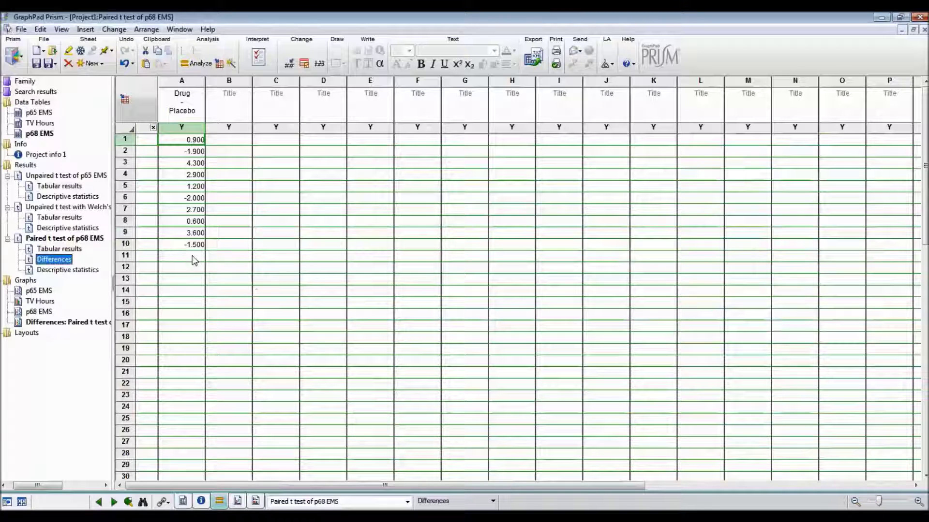
View the descriptive statistics, then the Differences: Paired t test graph.
left_click(88, 271)
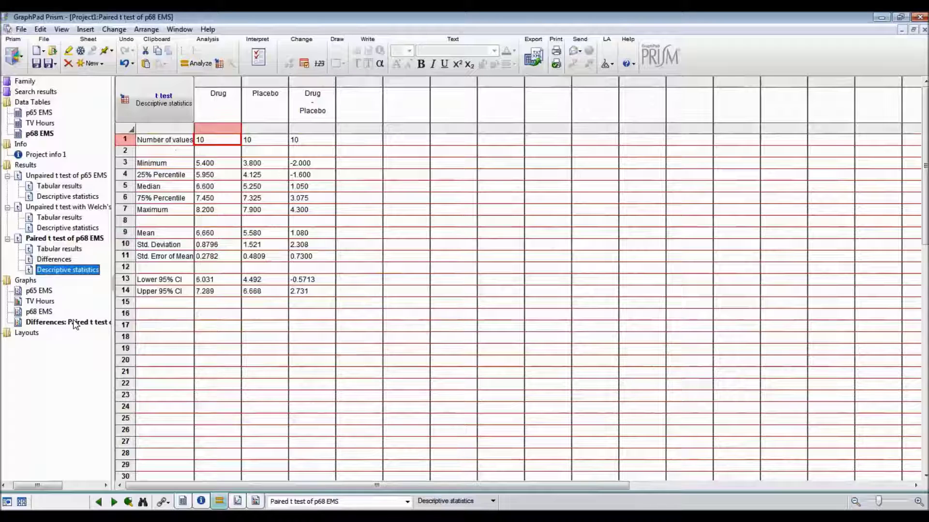
left_click(49, 323)
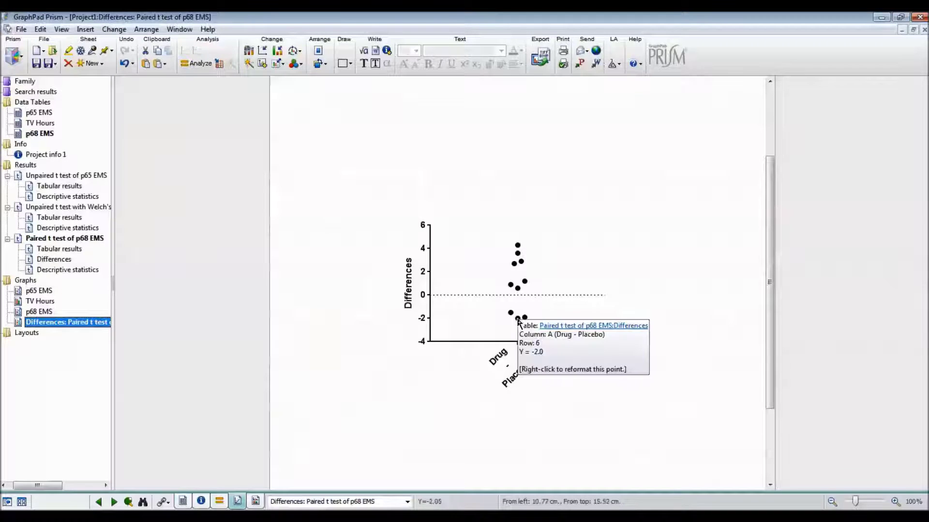
Switch the p68 EMS graph type to Before-after.
left_click(38, 311)
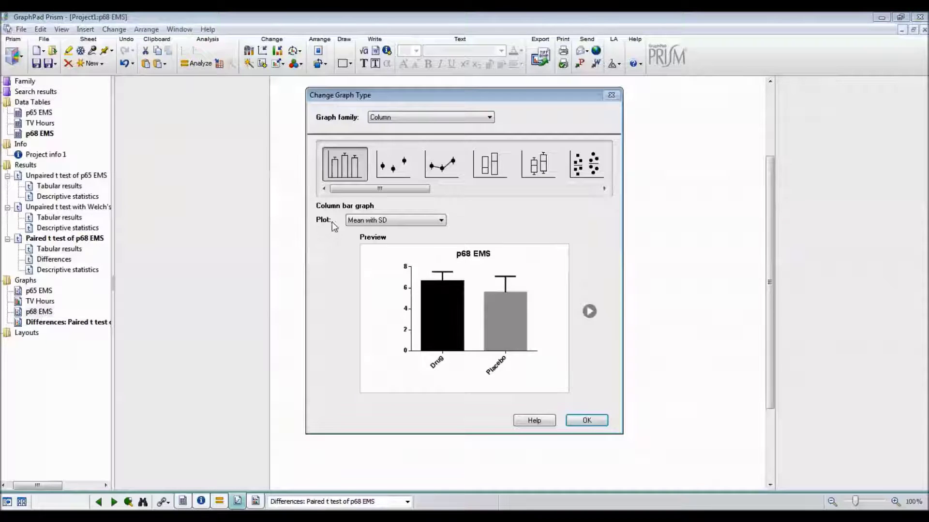
left_click(392, 164)
left_click(431, 167)
left_click(487, 166)
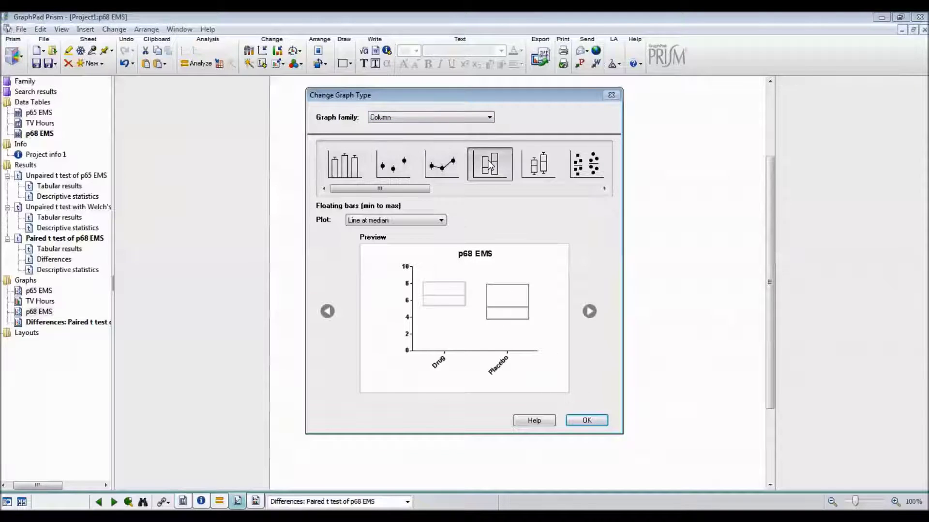
left_click(530, 167)
left_click(604, 189)
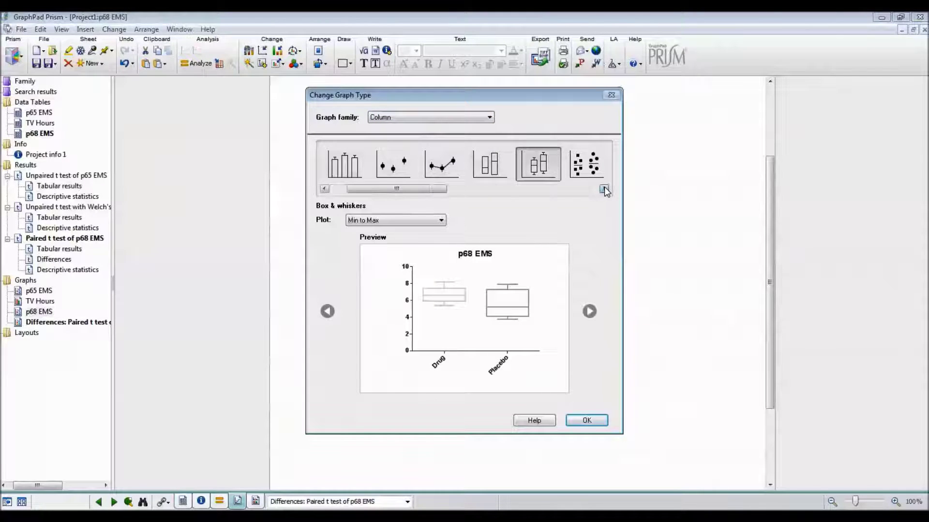
left_click(604, 188)
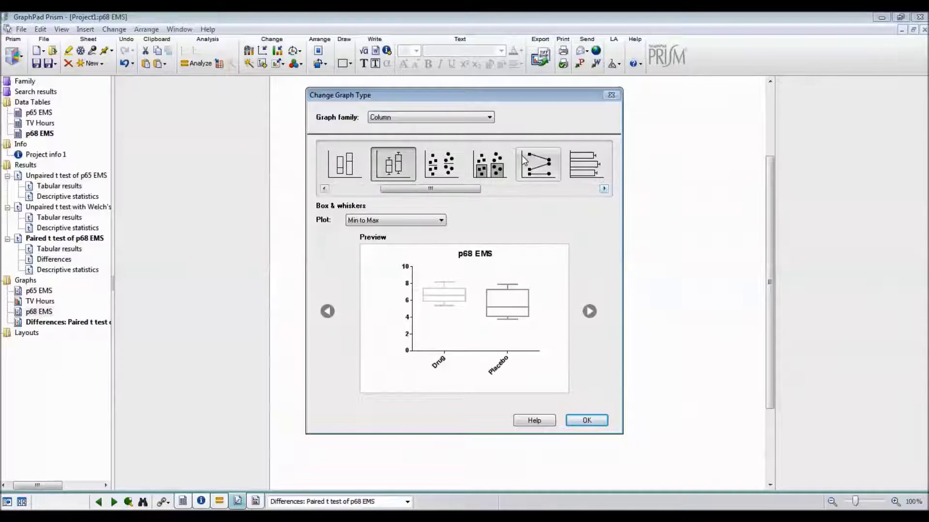
left_click(538, 163)
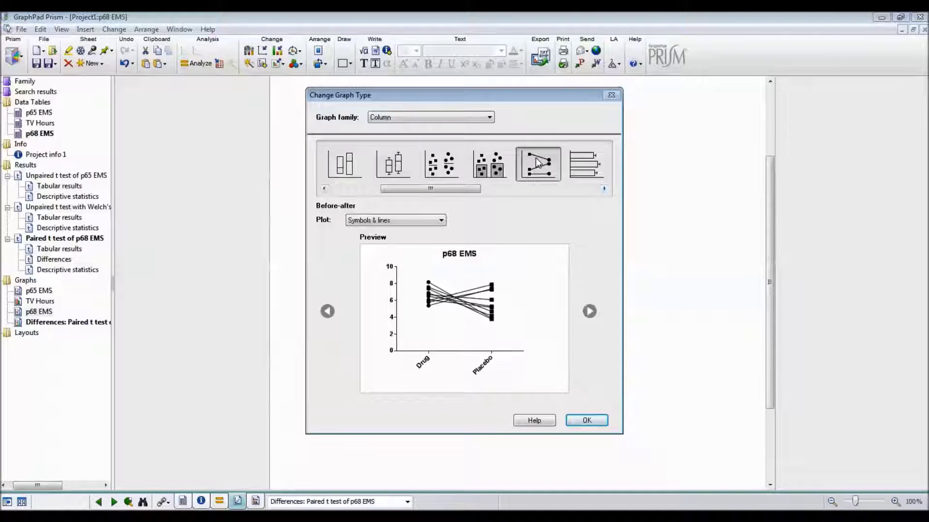
Set the before-after plot style to symbols and lines and apply it.
left_click(433, 221)
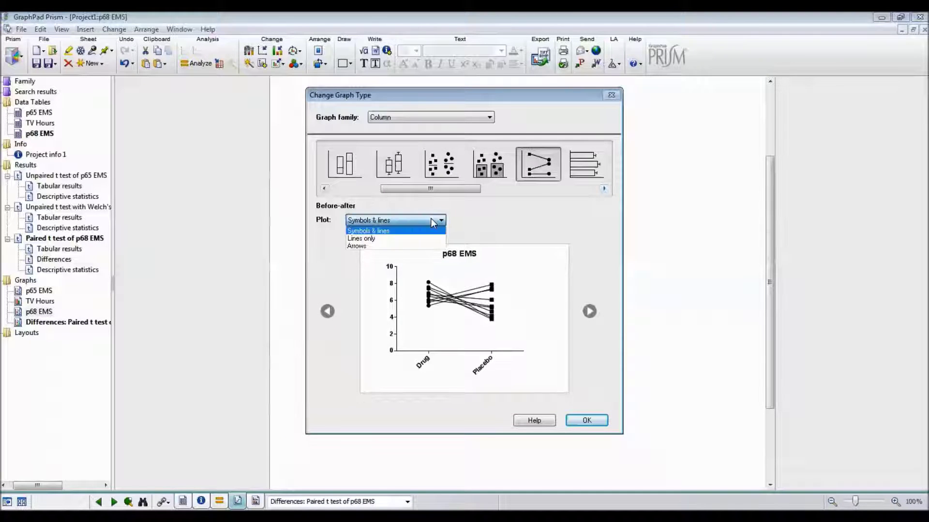
left_click(420, 237)
left_click(424, 222)
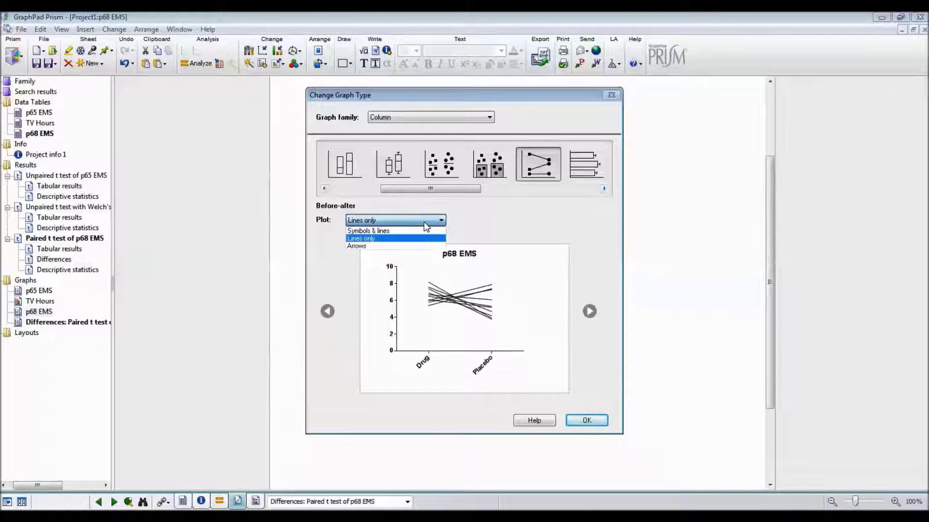
left_click(424, 247)
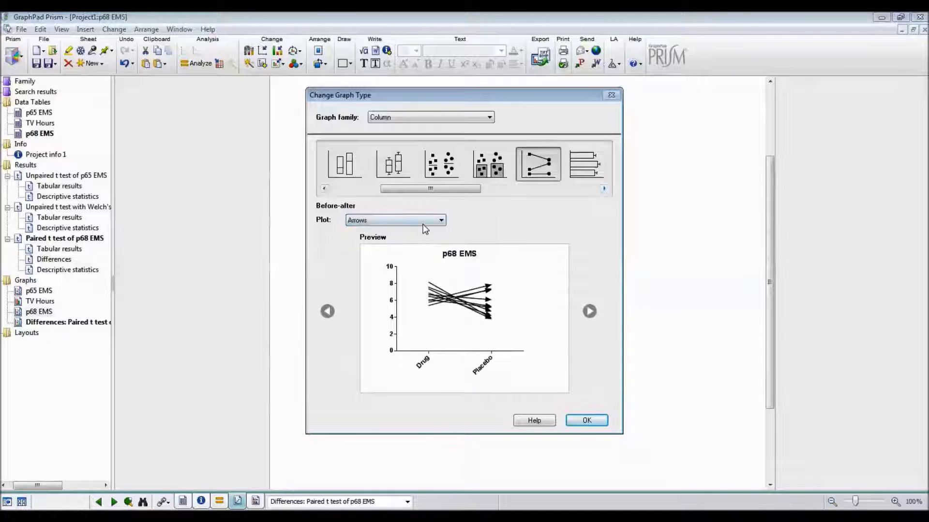
left_click(423, 221)
left_click(420, 234)
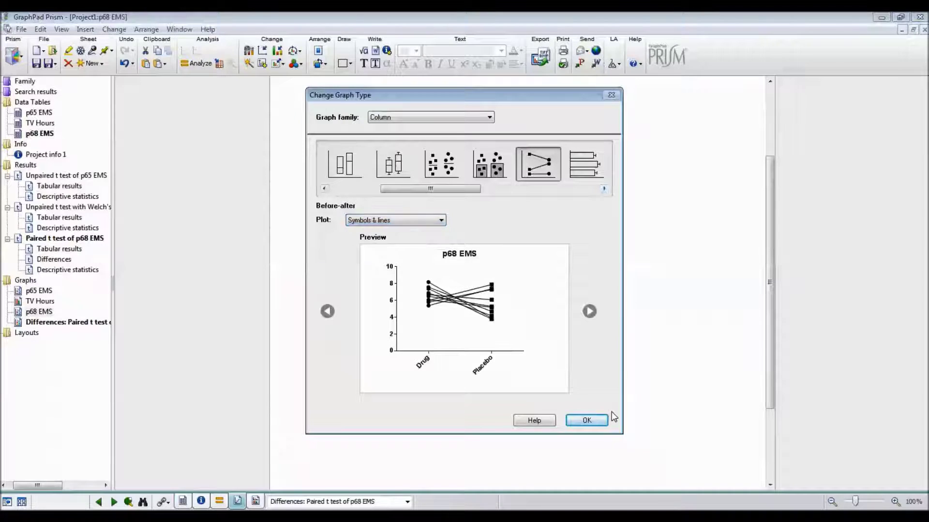
left_click(586, 420)
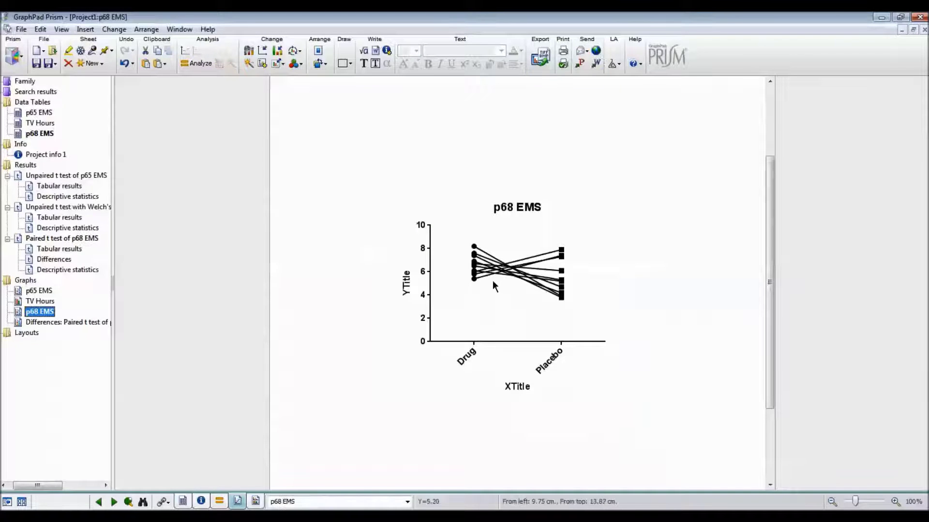
Resize the p68 EMS graph to fill the page, then return to the t test results.
right_click(443, 255)
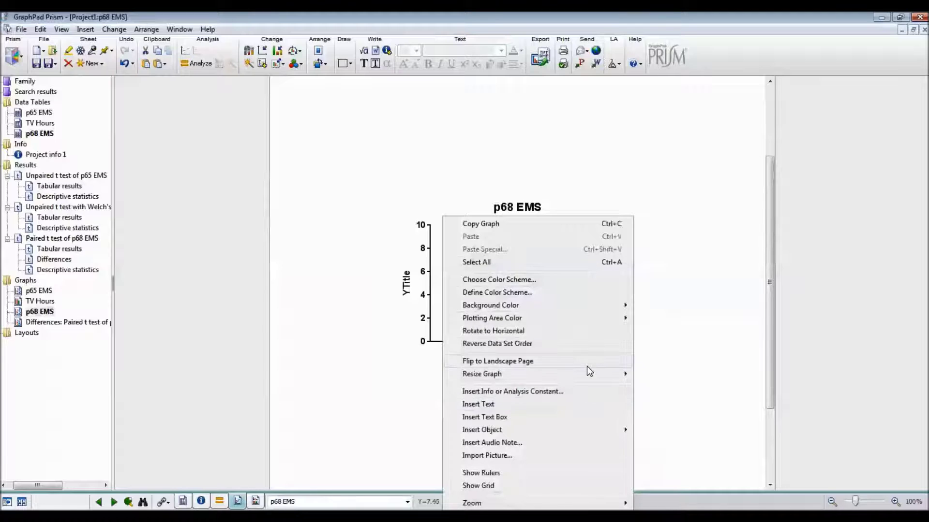
mouse_move(590, 378)
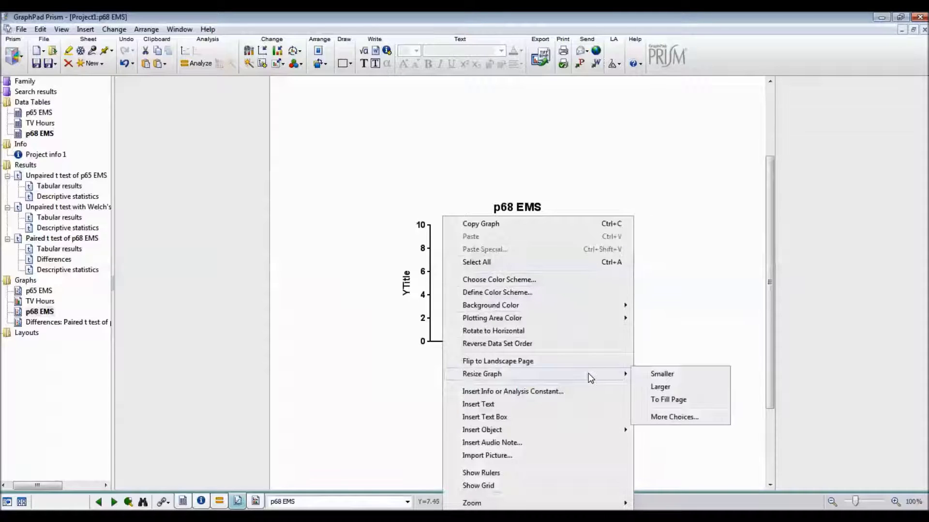
left_click(660, 401)
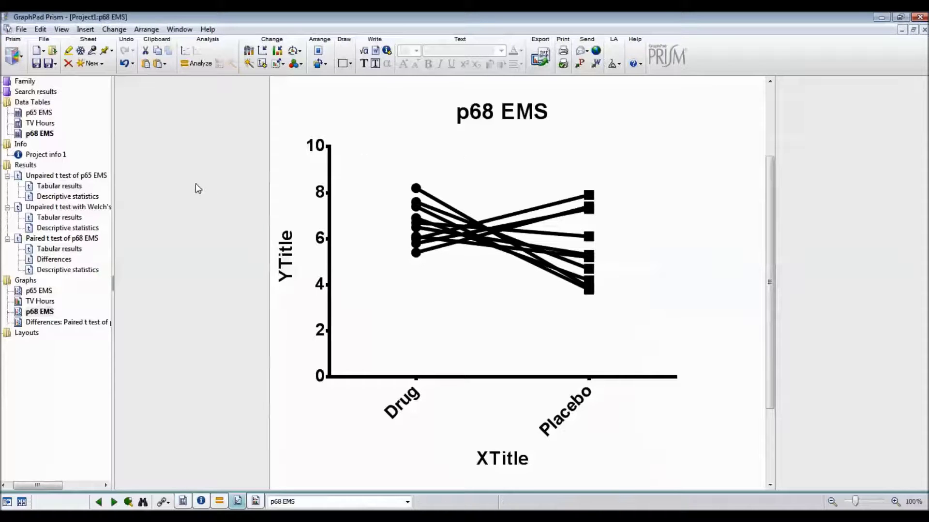
left_click(71, 250)
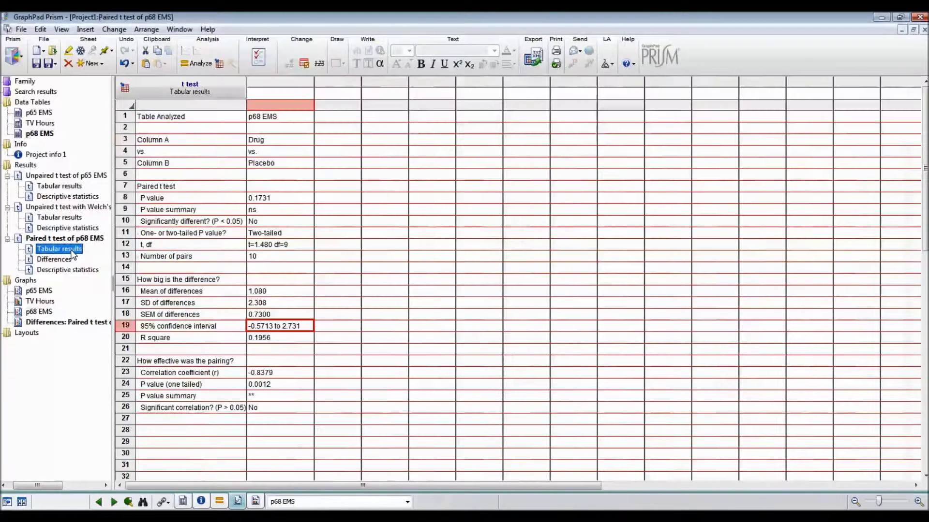